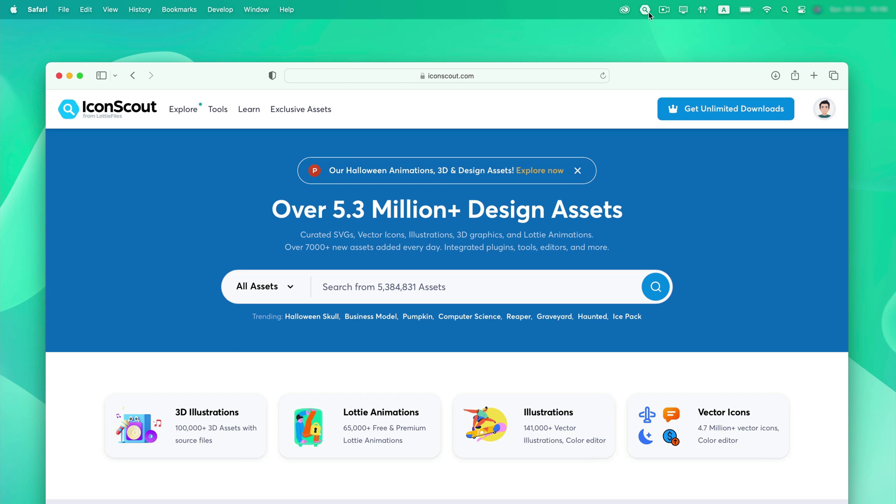
Step: Open the IconScout browser, tour its Illustrations, Animations and 3D collections, and return to Icons
left_click(645, 9)
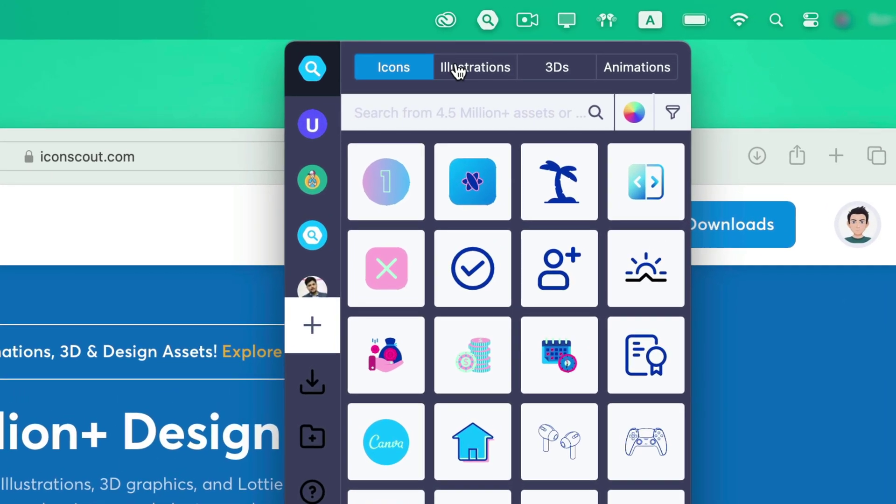
left_click(459, 70)
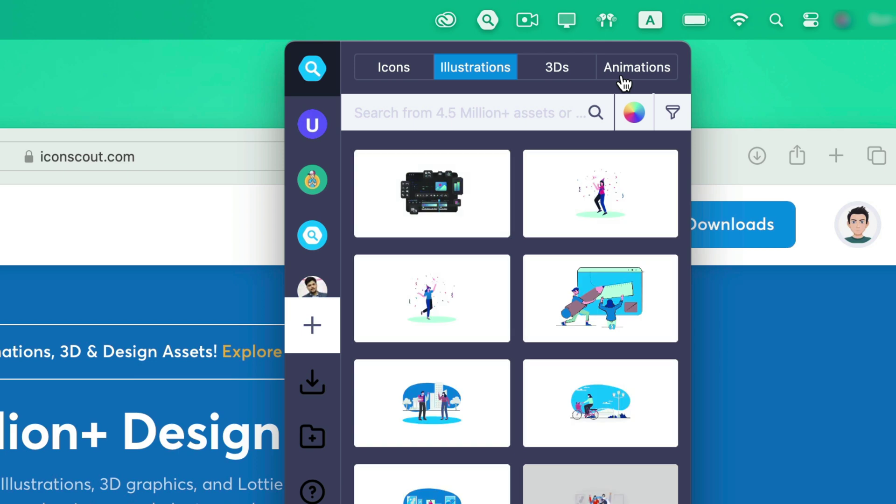
left_click(625, 70)
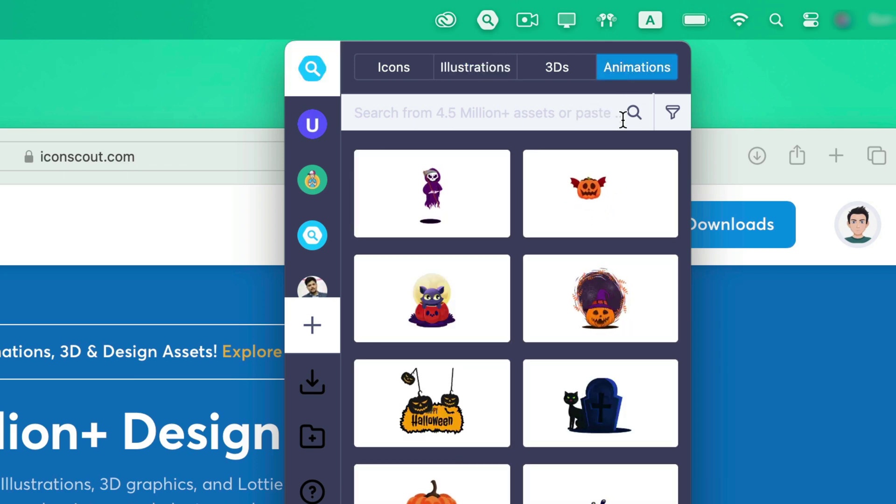
left_click(556, 84)
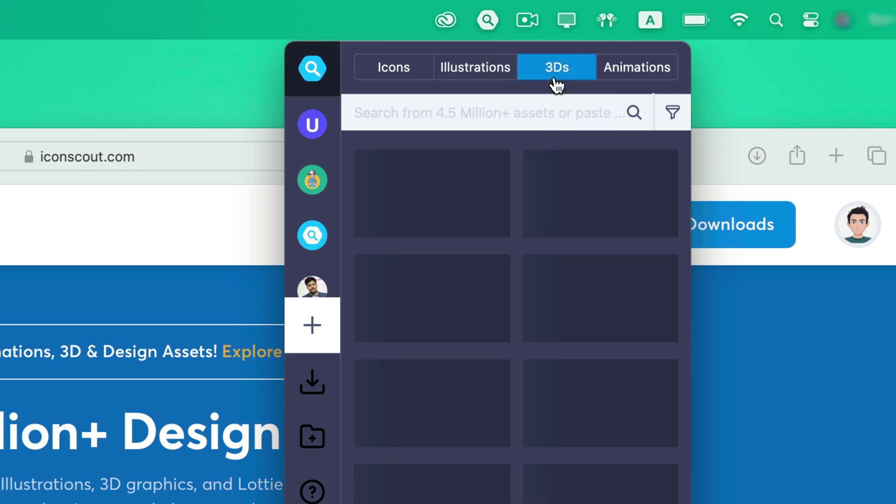
left_click(473, 77)
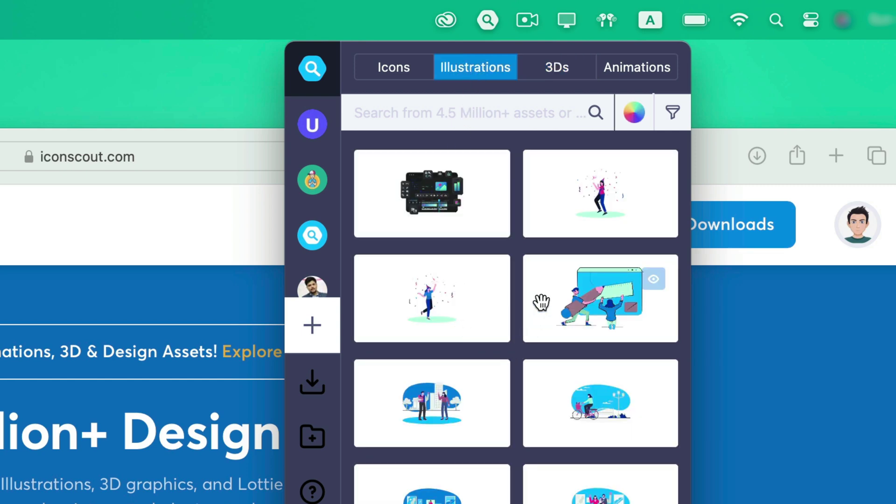
left_click(374, 70)
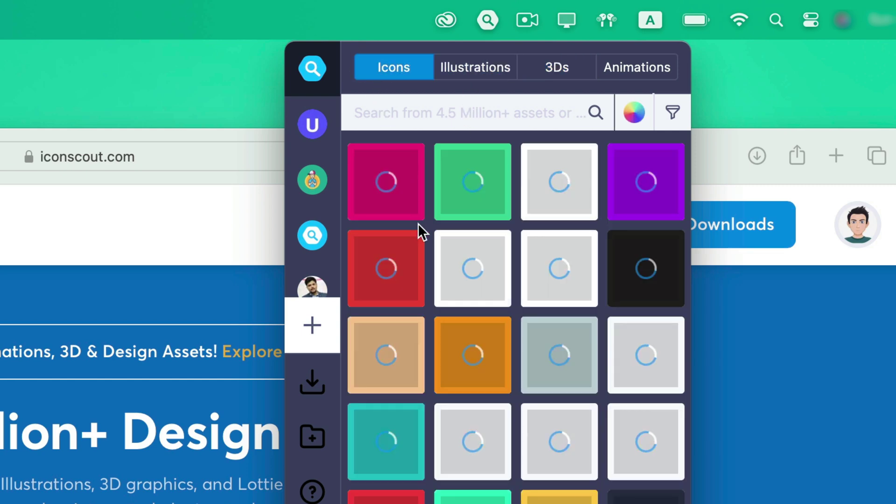
scroll(620, 268, "down", 5)
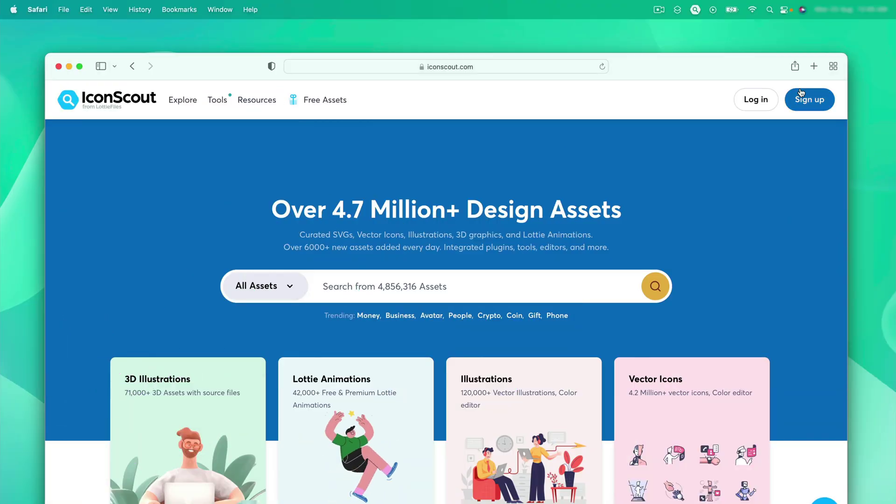
Step: Open IconScout's Mac App page from the Tools menu and download the Mac installer
mouse_move(227, 102)
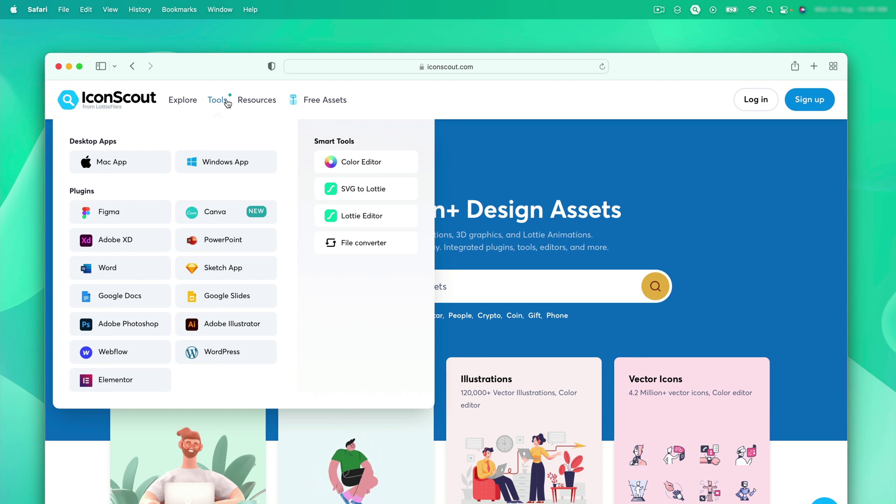
left_click(146, 170)
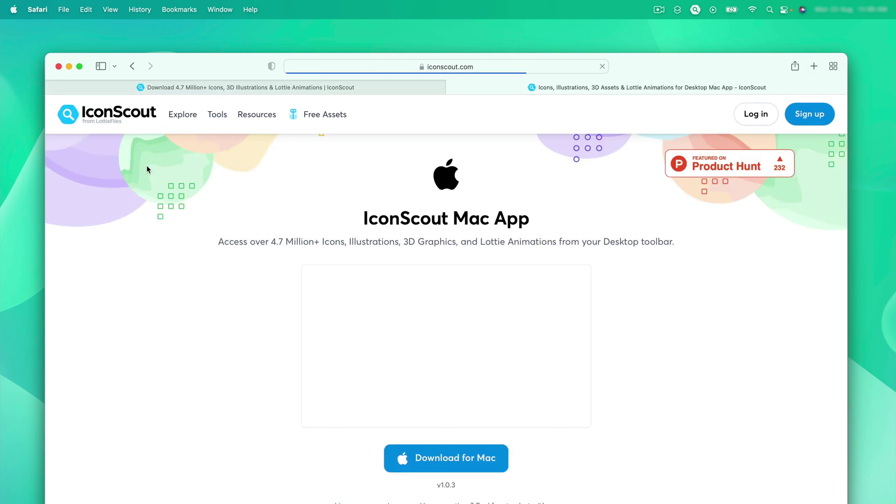
left_click(487, 465)
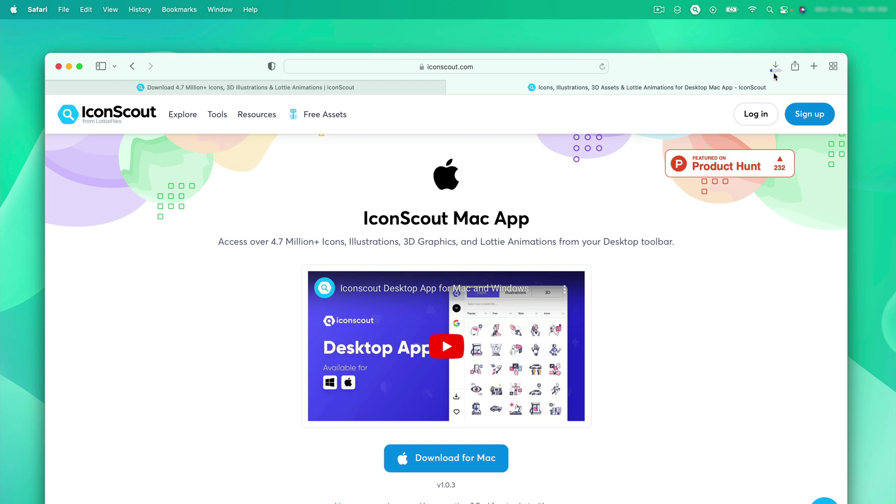
left_click(487, 464)
left_click(695, 10)
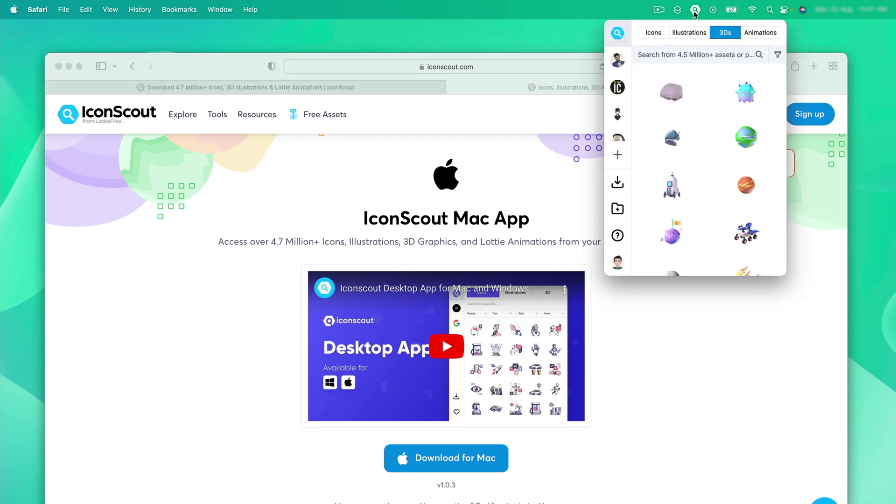
Step: Close the asset browser and bring the Global Warming Awareness Keynote window forward via Mission Control
left_click(675, 283)
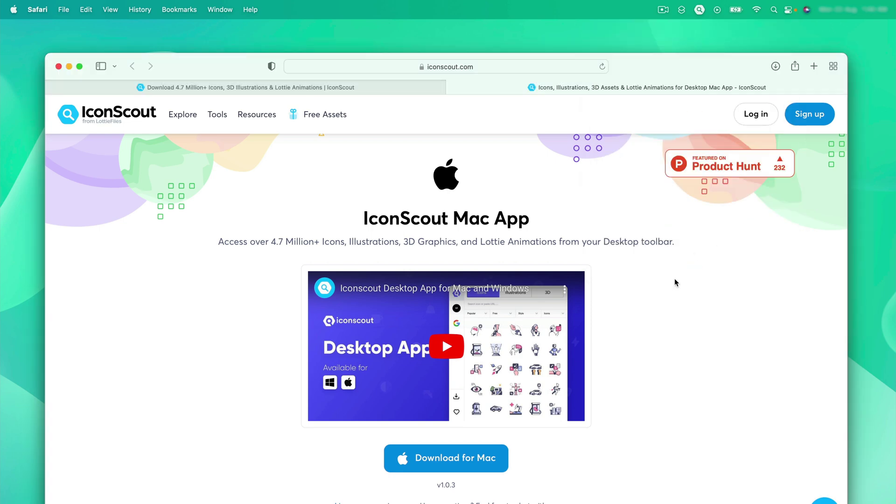
key("ctrl+Up")
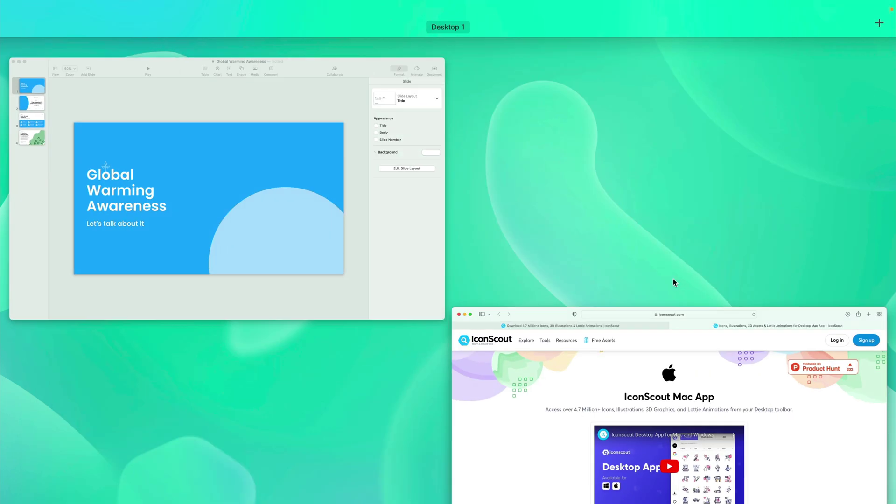
left_click(388, 228)
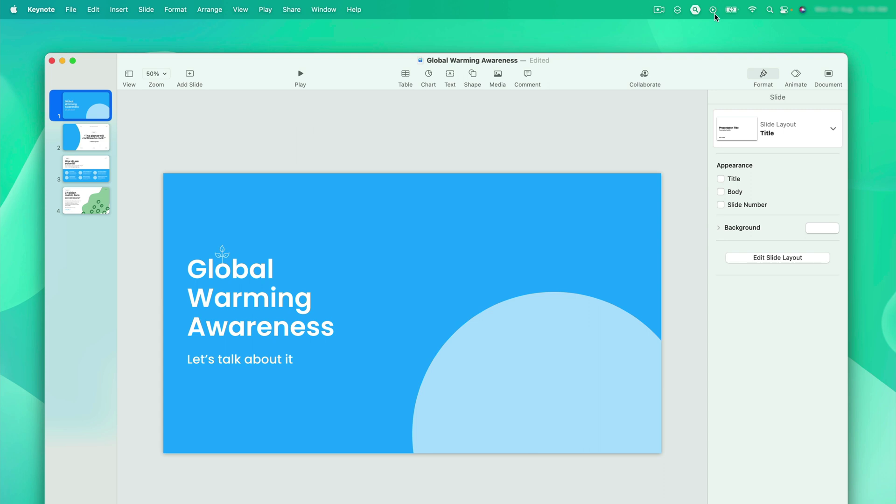
Step: Search IconScout's 3D assets for 'earth'
left_click(695, 10)
left_click(680, 50)
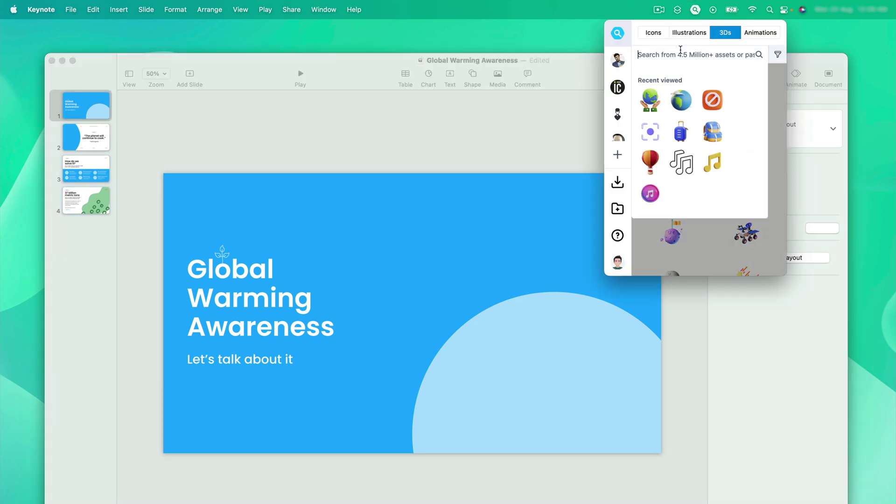
type("earth")
key("Return")
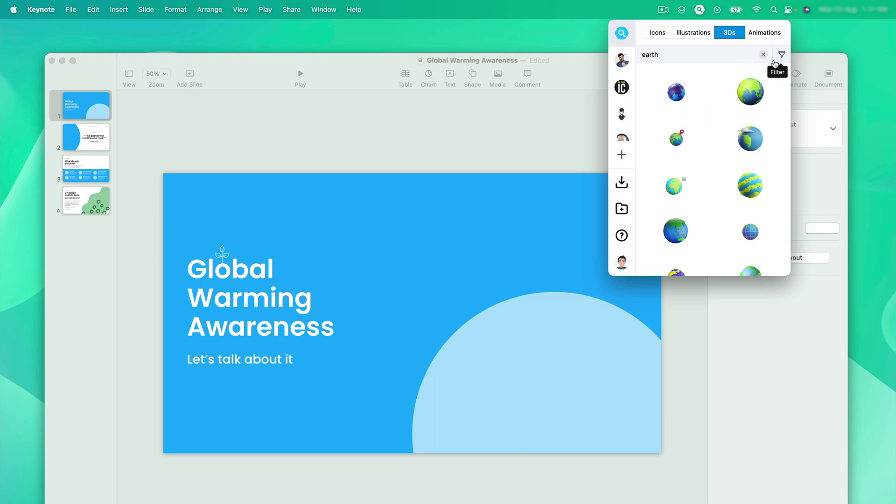
Step: Filter the earth results to IconScout Exclusive items and scroll through them
left_click(775, 64)
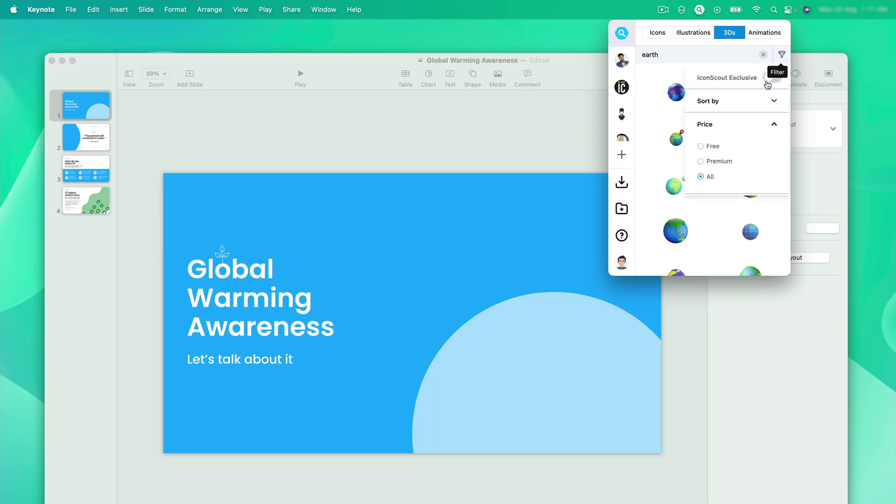
left_click(768, 80)
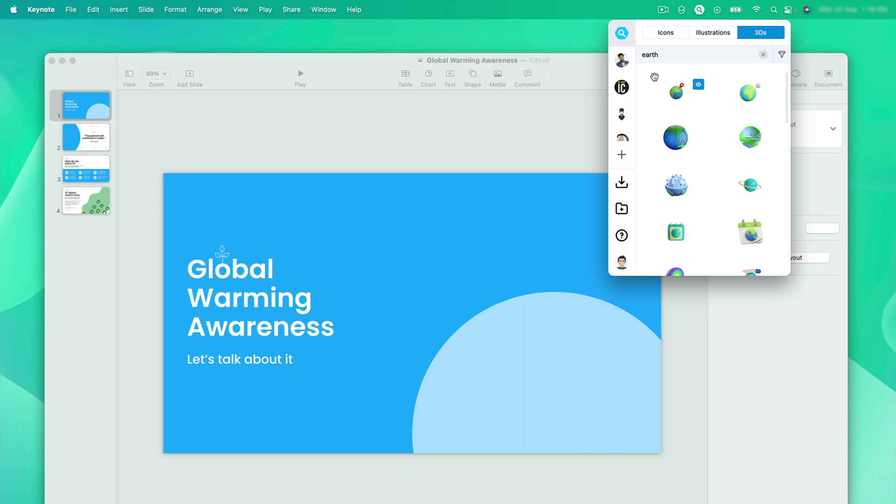
scroll(700, 157, "down", 8)
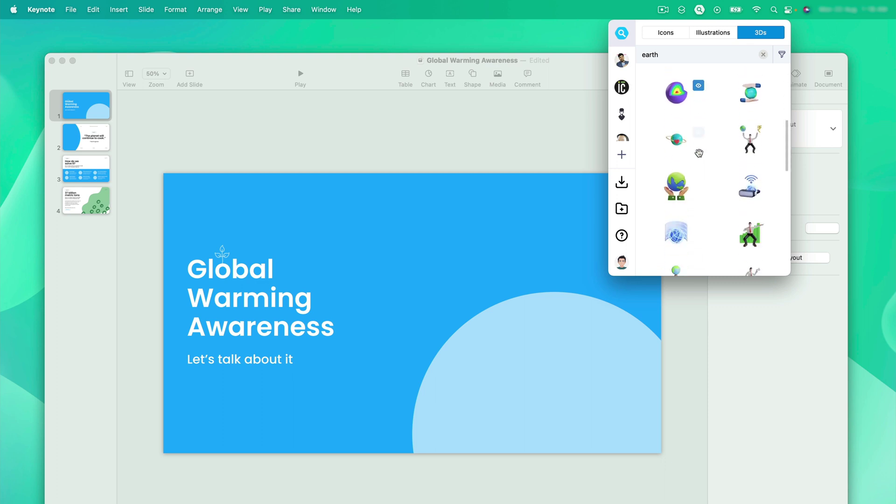
scroll(701, 156, "down", 6)
scroll(700, 153, "up", 4)
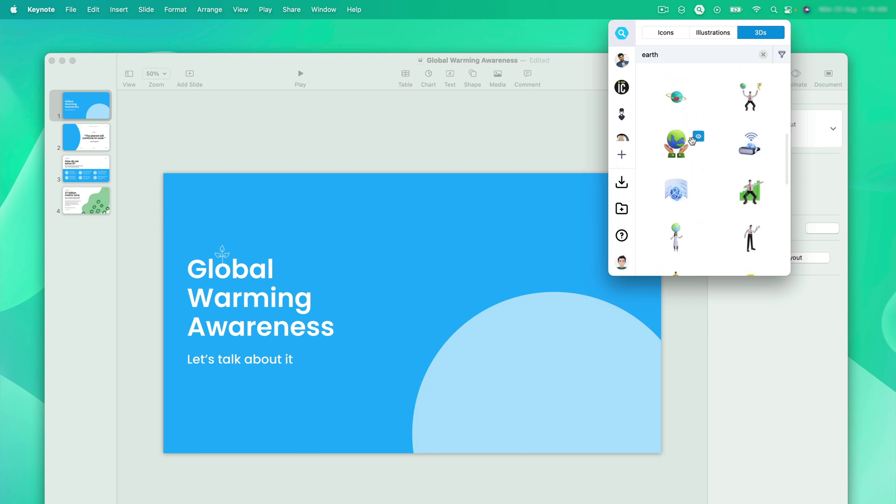
Step: Drag the earth-with-thermometer 3D icon from the Energy & Ecology Pack onto the title slide
left_click(699, 140)
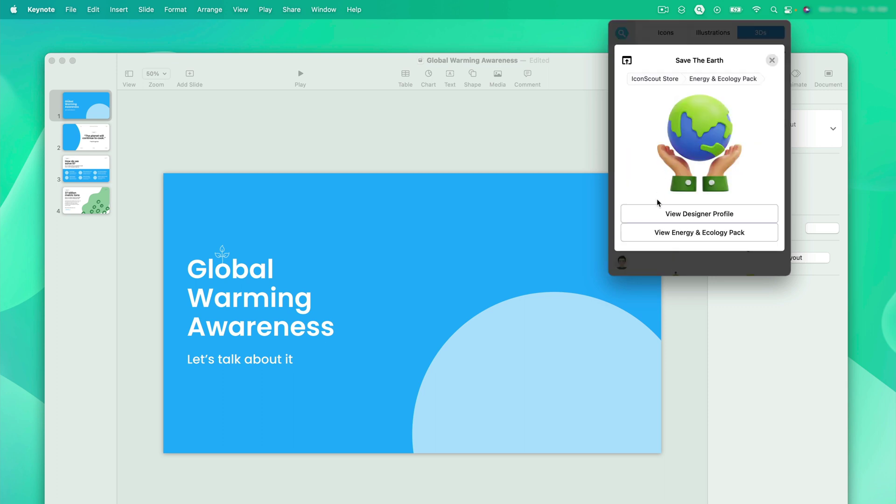
left_click(684, 233)
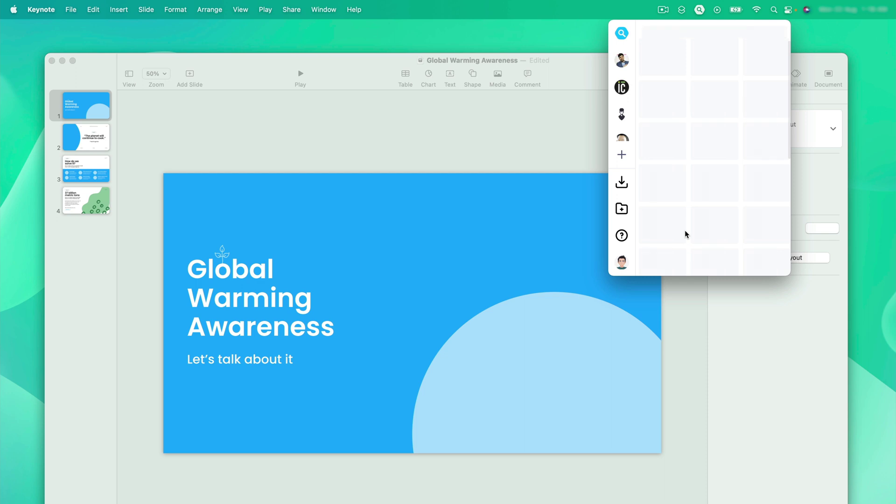
scroll(680, 224, "down", 2)
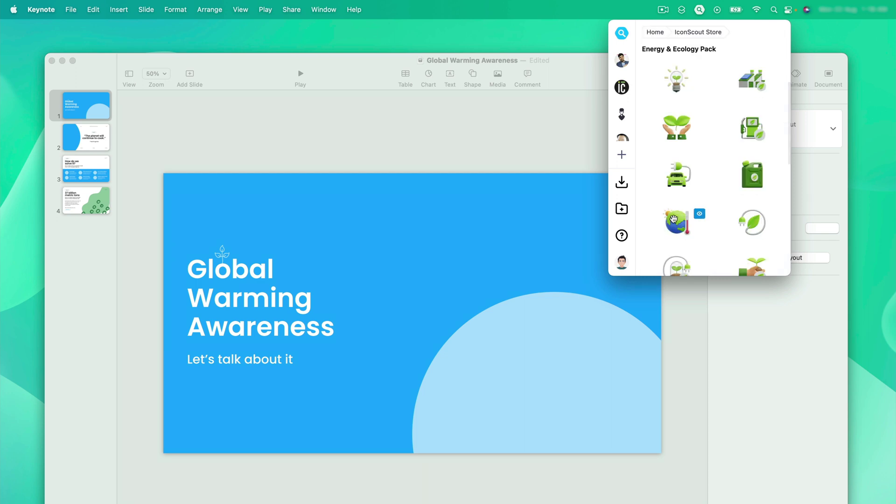
left_click_drag(674, 219, 559, 327)
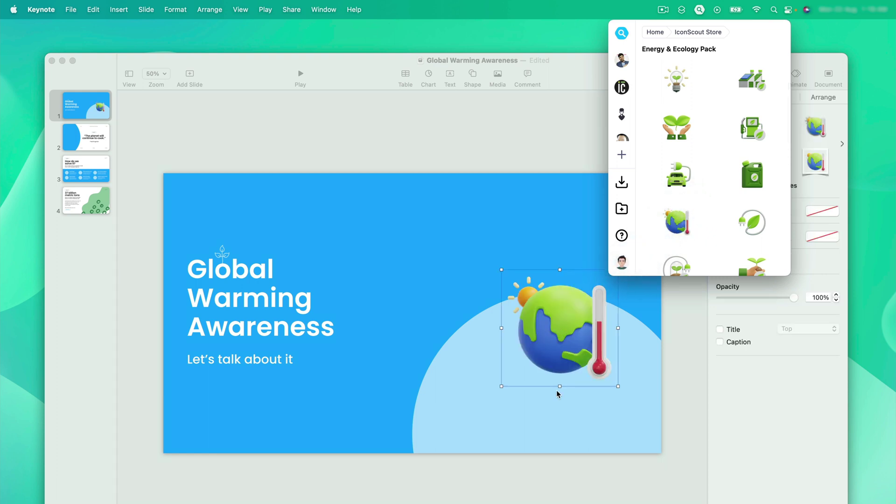
Step: Enlarge the earth-thermometer image to about 539 pt square and place it over the light-blue circle
left_click(562, 421)
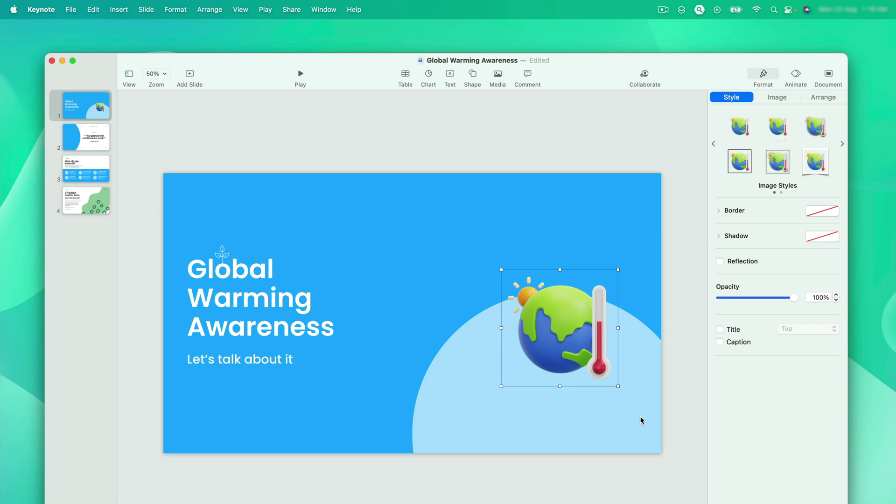
left_click_drag(618, 386, 557, 354)
left_click_drag(586, 392, 644, 424)
left_click_drag(558, 371, 557, 356)
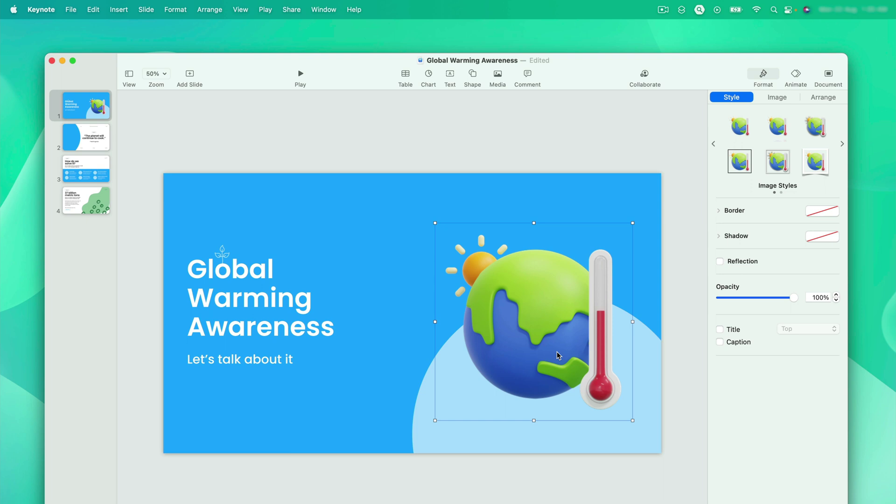
Step: Switch to the quote slide and search IconScout for 'ecology'
left_click(78, 133)
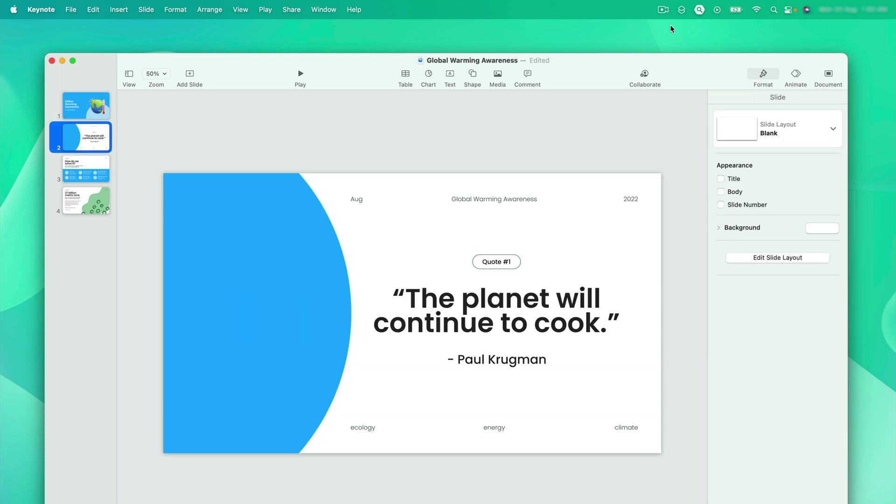
left_click(699, 9)
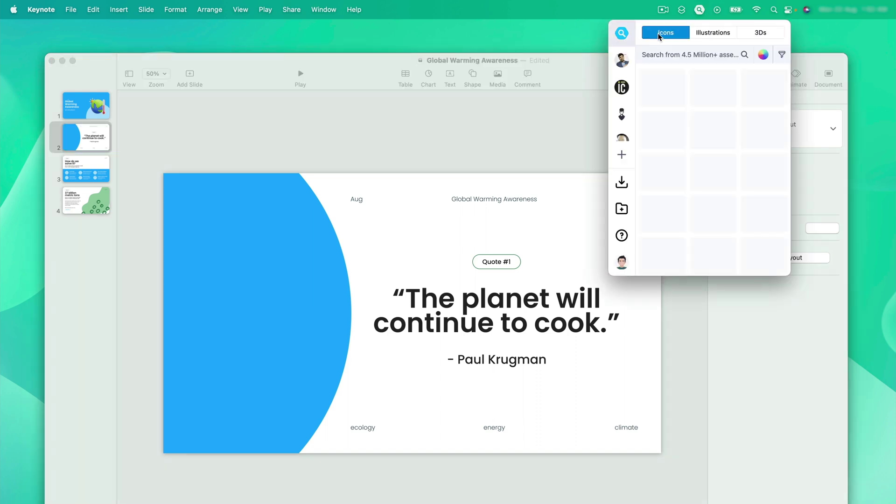
type("ecology")
key("Return")
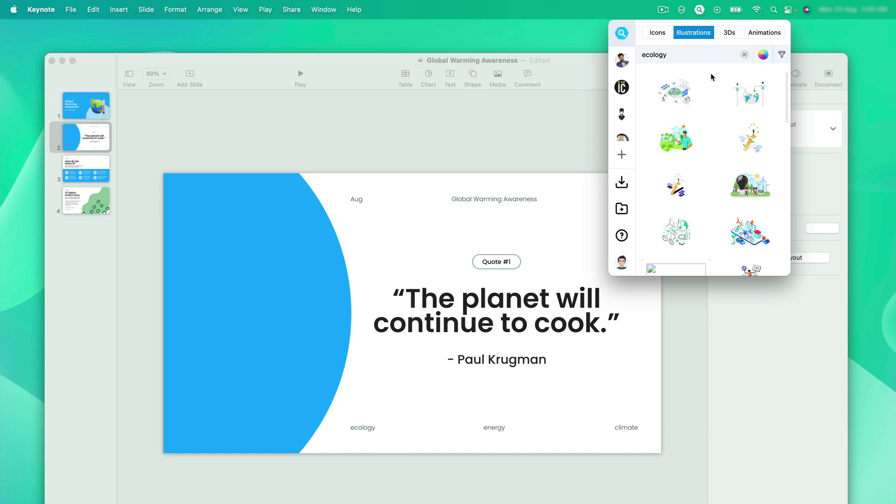
Step: Preview the 'Woman surrounded by nature' illustration in the ecology results
scroll(711, 77, "down", 5)
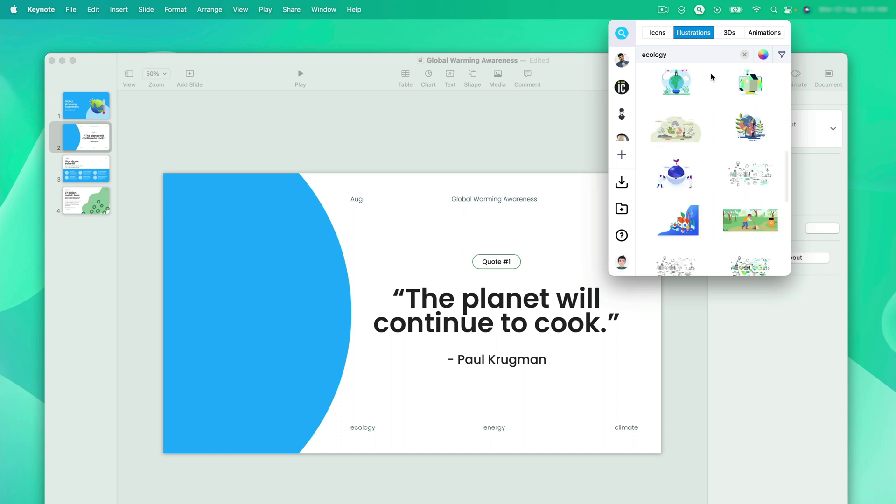
scroll(711, 78, "down", 15)
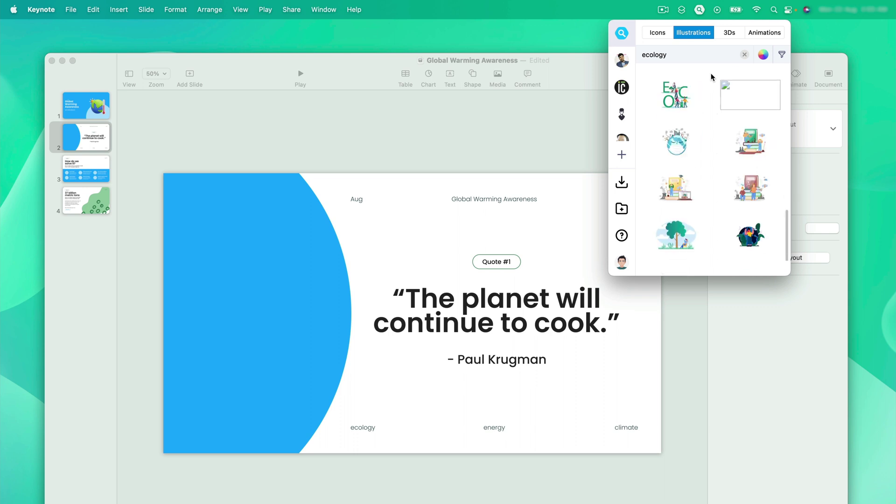
scroll(713, 138, "down", 5)
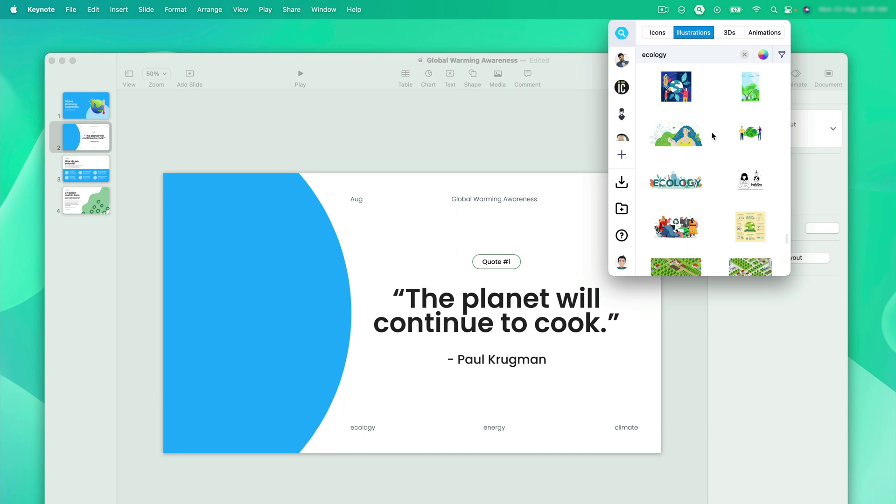
mouse_move(685, 135)
left_click(699, 128)
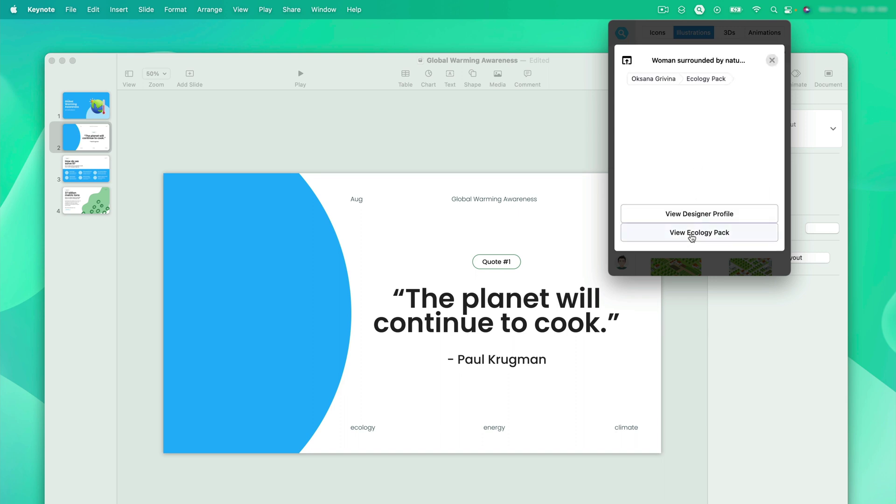
Step: Drag the green bird from the Ecology Pack onto the quote slide, enlarge it, and place it over the blue shape
left_click(692, 234)
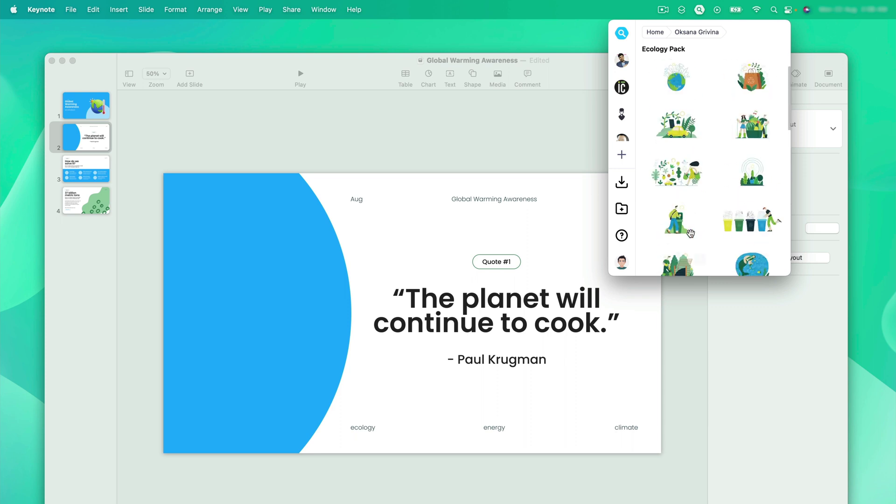
scroll(691, 233, "down", 5)
scroll(691, 234, "down", 5)
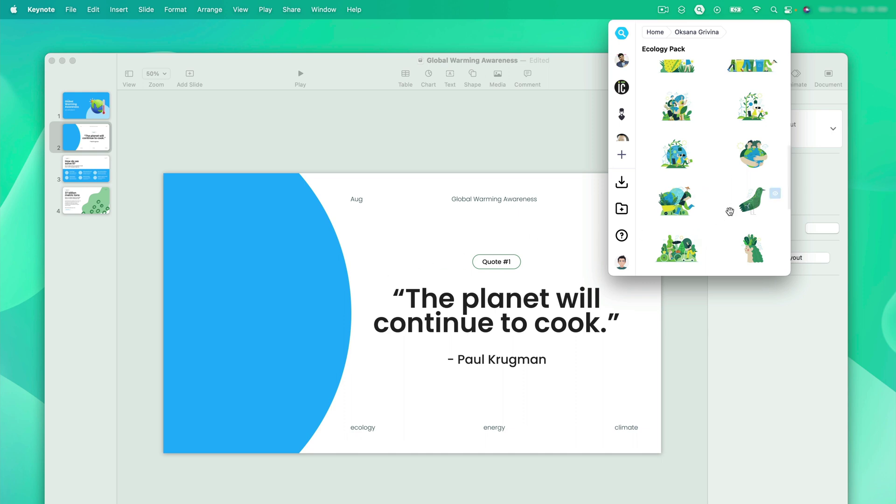
left_click_drag(752, 200, 263, 346)
left_click_drag(373, 212, 415, 191)
mouse_move(297, 286)
left_mouse_down()
mouse_move(271, 287)
mouse_move(290, 295)
left_mouse_up()
left_click(275, 153)
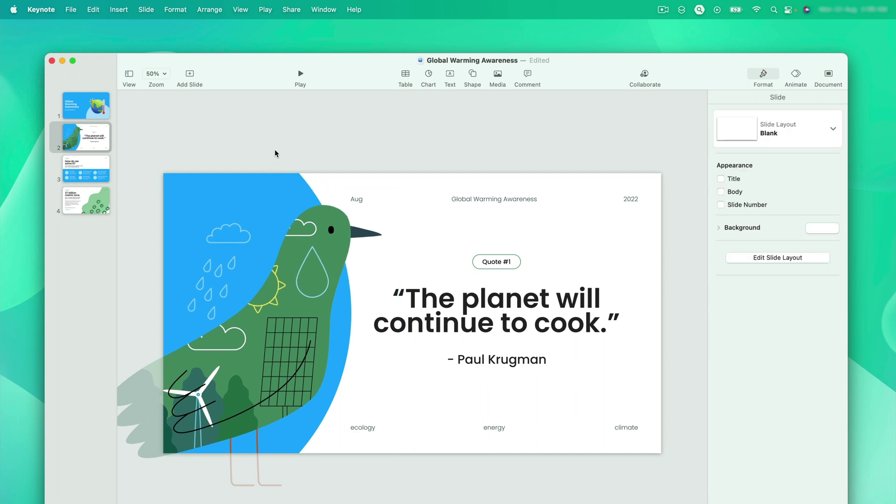
Step: Go to slide 3, 'How do we solve it?', and browse IconScout's ecology illustration results
key("Down")
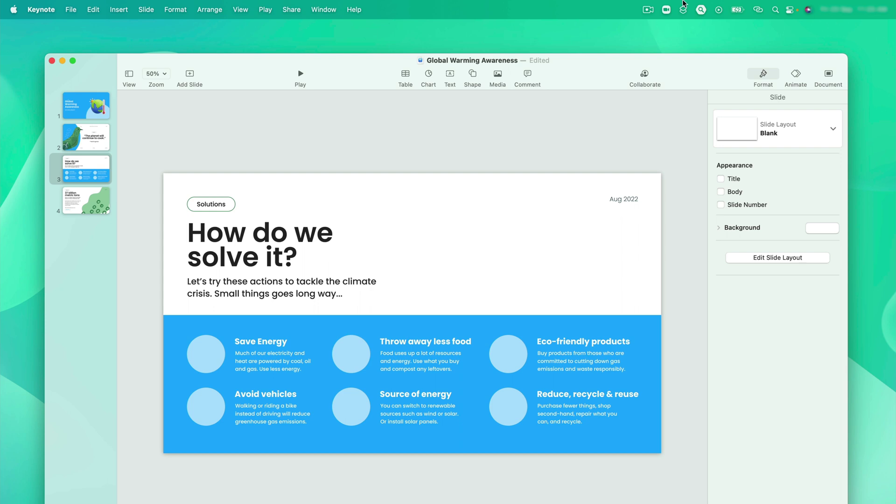
left_click(701, 10)
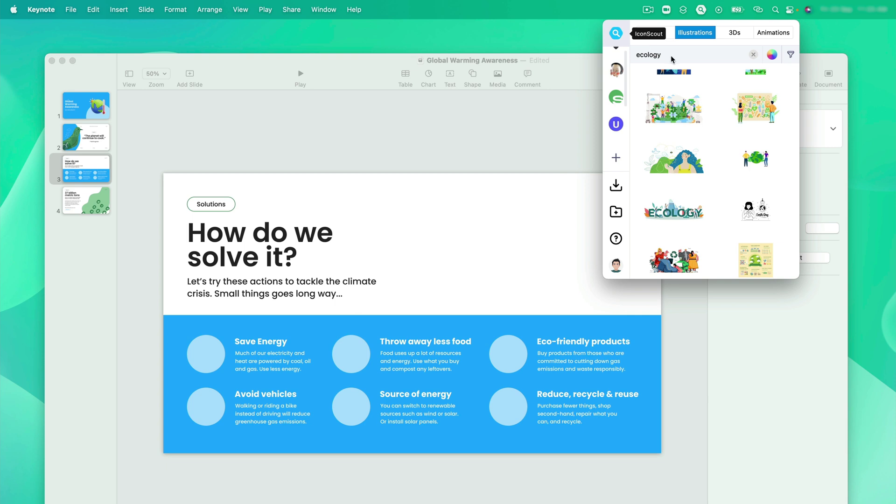
scroll(686, 110, "up", 4)
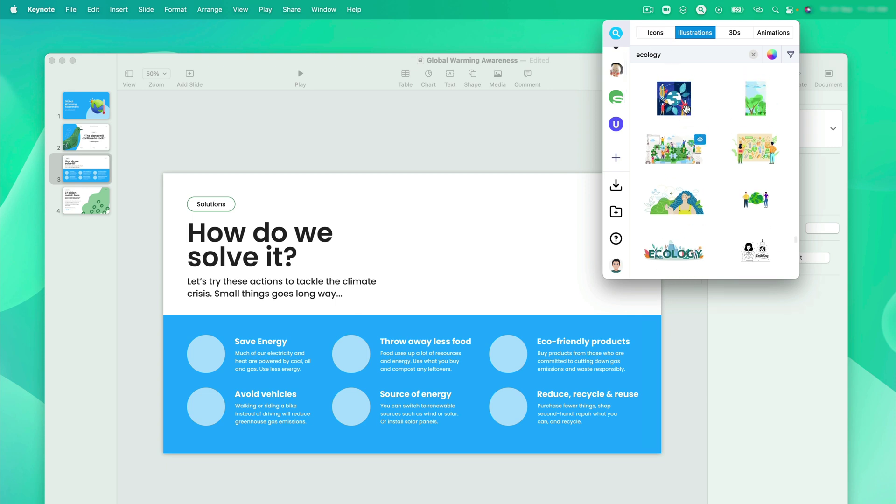
scroll(687, 109, "down", 3)
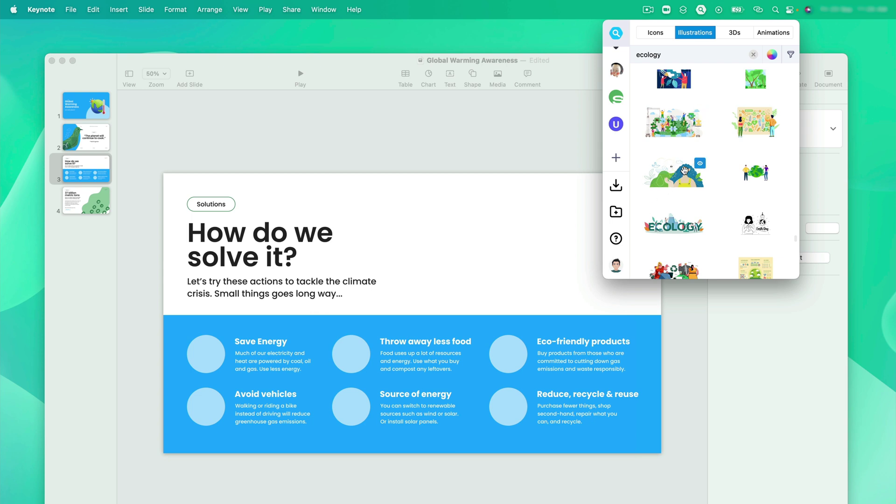
Step: Drag the woman-among-plants illustration onto slide 3 and shrink it to the heading's right
left_click_drag(685, 171, 533, 238)
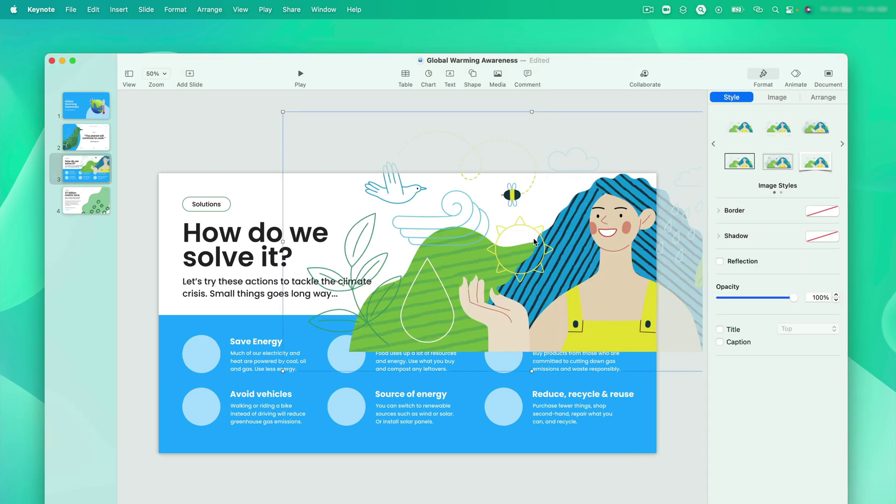
left_click_drag(291, 113, 515, 283)
left_click(517, 133)
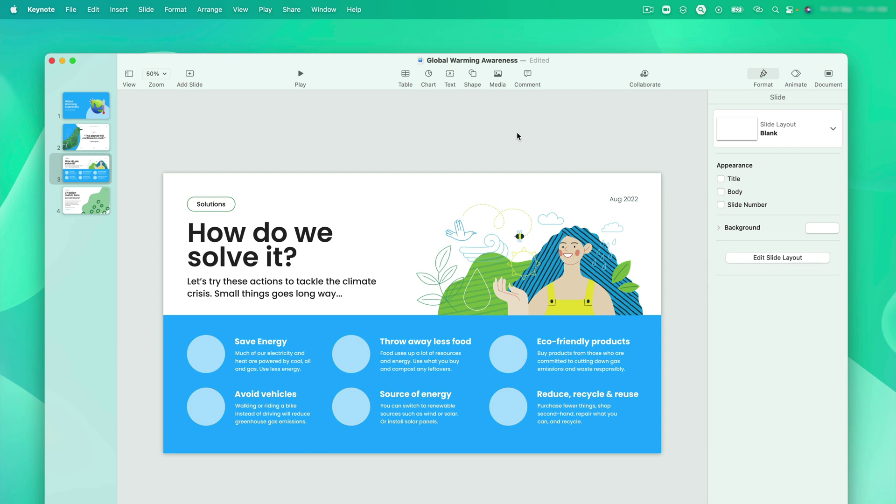
Step: Show IconScout's ecology icons and open the lightbulb-plant icon's Ecology And Environment Pack
left_click(703, 7)
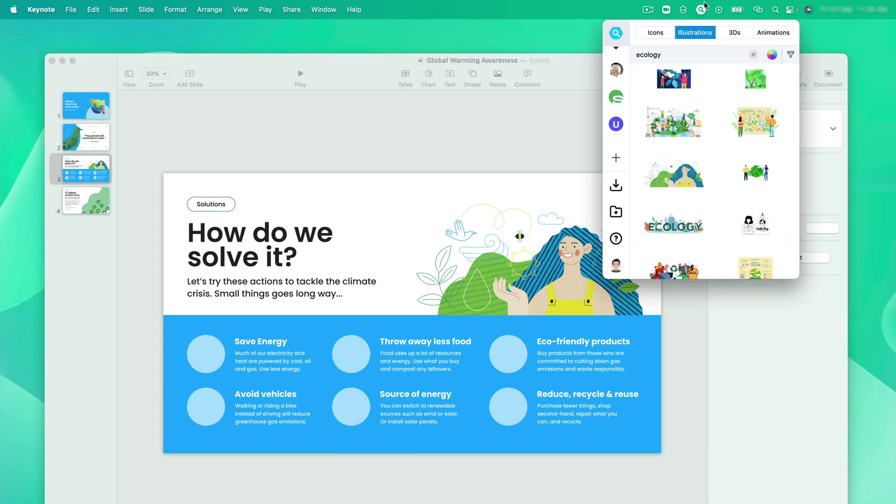
left_click(659, 33)
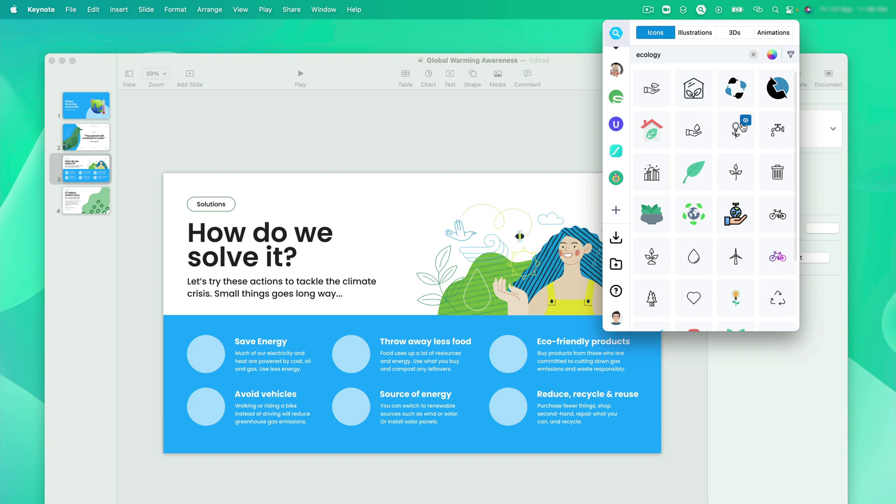
left_click(744, 123)
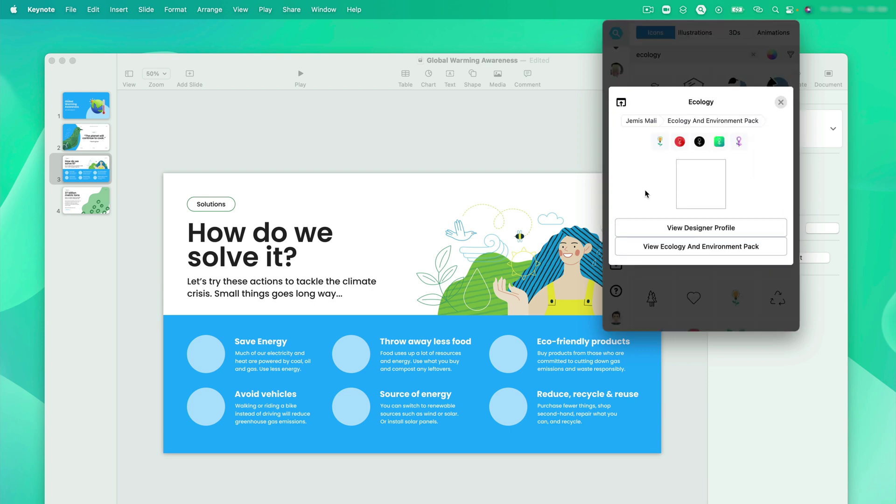
left_click(715, 254)
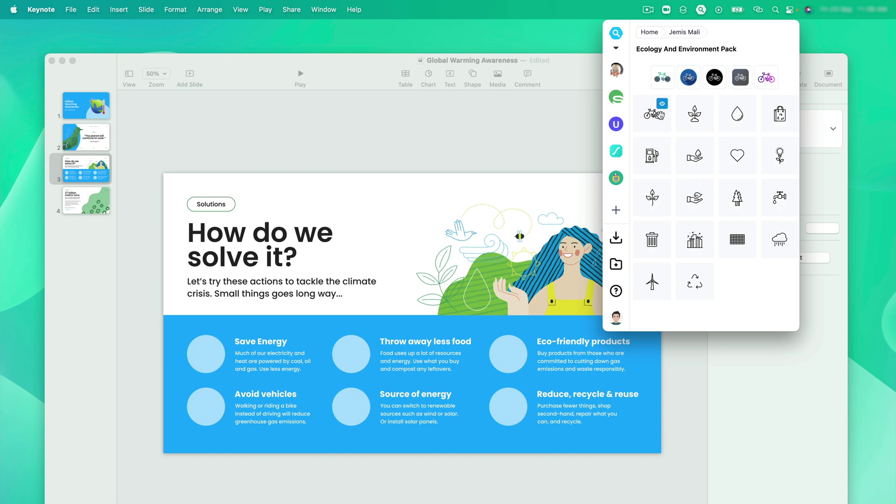
Step: Place lightbulb-plant, trash can and shopping-bag icons on the first three solution circles
key("Escape")
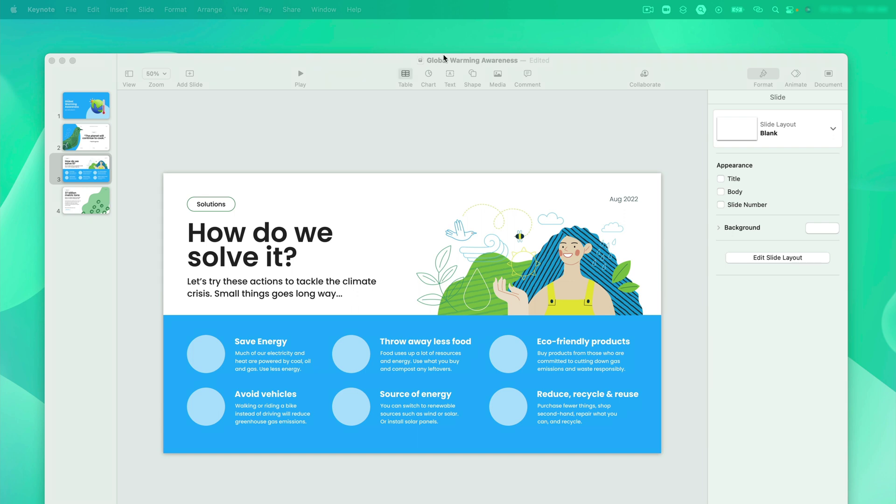
left_click(701, 10)
left_click_drag(776, 155, 205, 354)
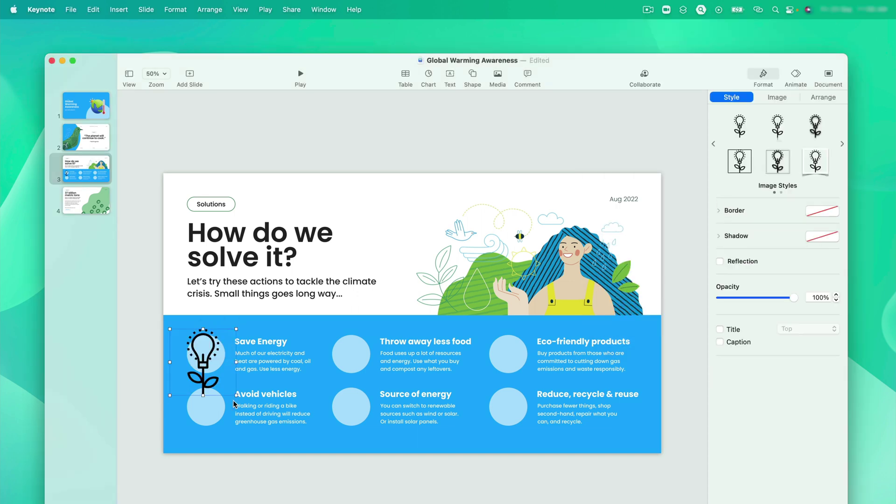
left_click(702, 9)
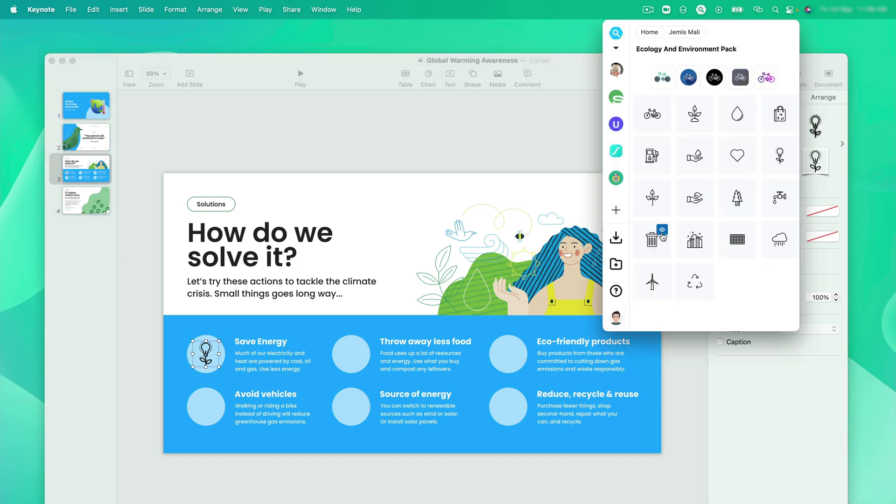
left_click_drag(651, 236, 355, 370)
left_click(701, 9)
left_click_drag(695, 239, 525, 352)
left_click_drag(781, 114, 529, 368)
Step: Add sized and centred bicycle, sprout and recycle icons to the remaining circles, then zoom out
left_click(702, 9)
left_click_drag(663, 104, 173, 432)
left_click_drag(210, 467, 161, 427)
left_click_drag(153, 410, 168, 423)
left_click(701, 10)
left_click_drag(697, 156, 326, 436)
left_click_drag(351, 472, 340, 424)
left_click(702, 9)
left_click_drag(696, 195, 544, 439)
key("super+minus")
key("Escape")
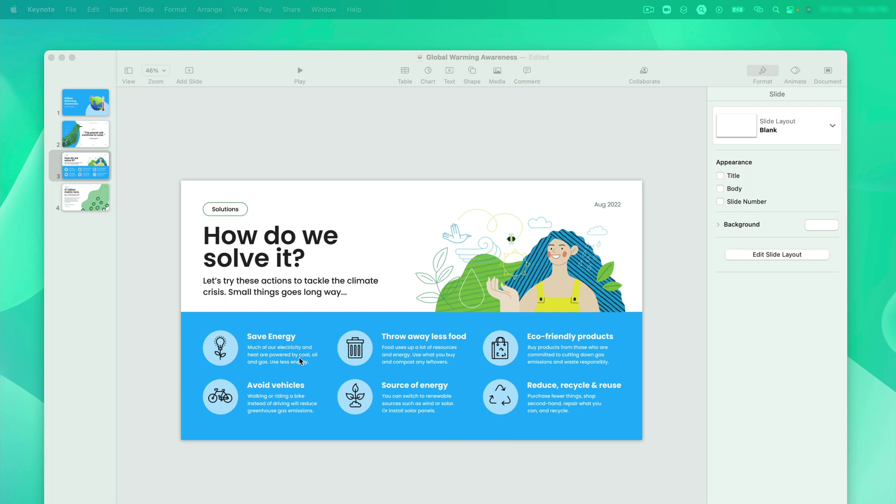
Step: Go to slide 4, '37 billion metric tons', and browse IconScout's animated ecology assets
left_click(80, 205)
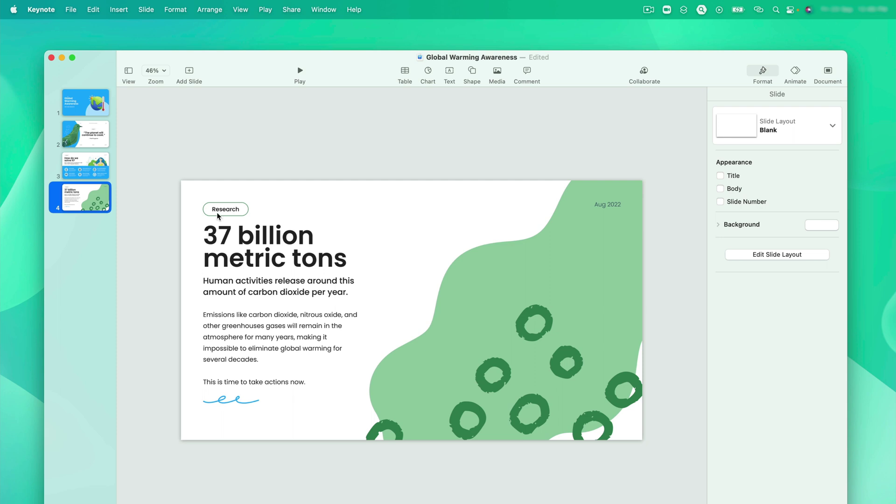
left_click(703, 9)
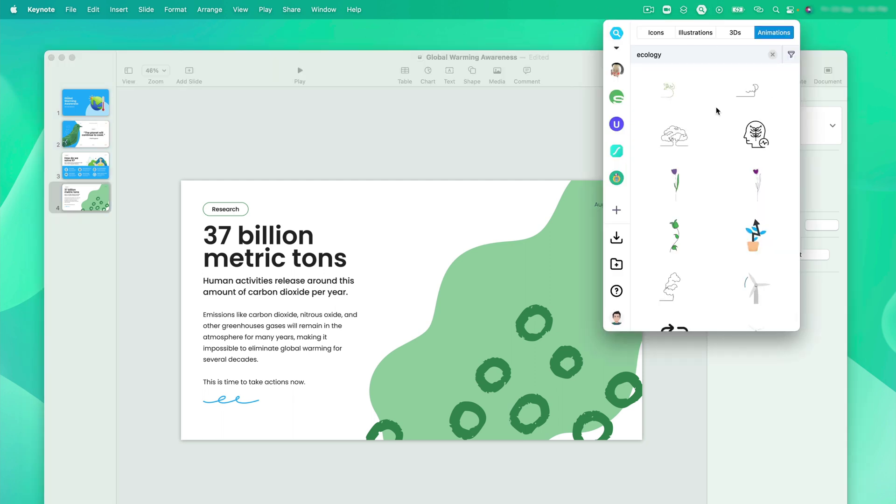
scroll(716, 181, "down", 3)
scroll(716, 180, "down", 5)
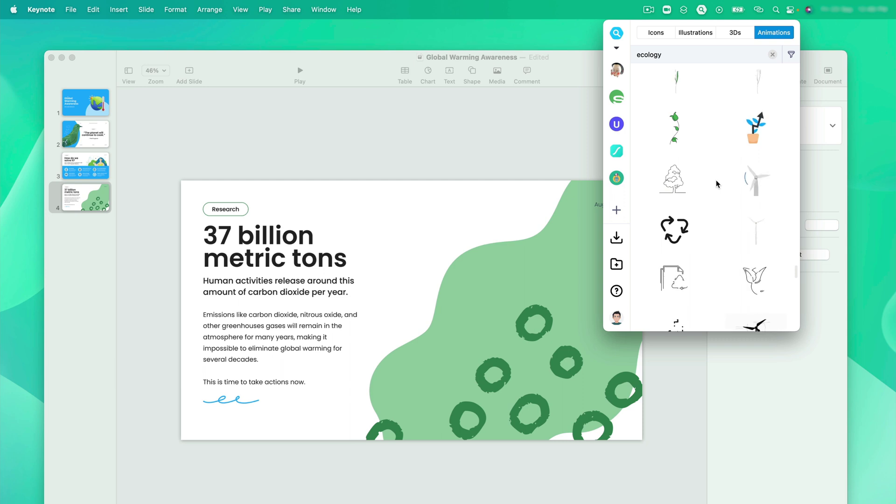
mouse_move(719, 208)
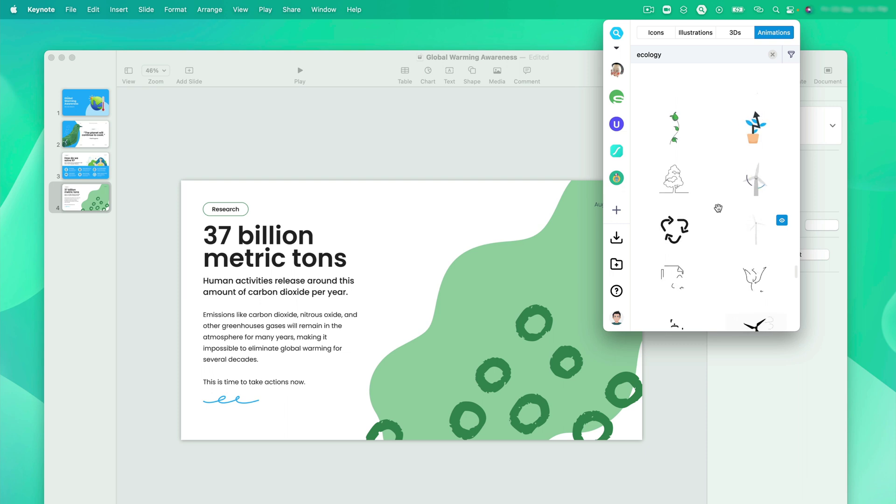
mouse_move(736, 134)
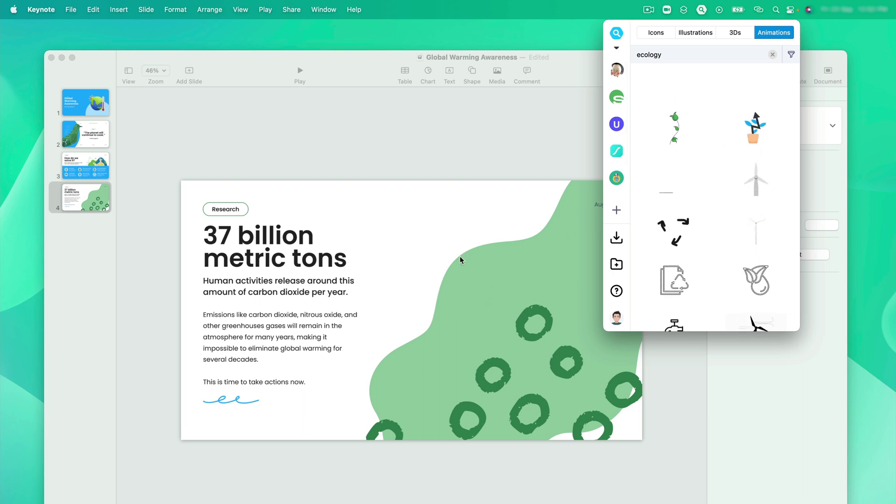
Step: Place the potted-plant rising-arrow animation over the green blob, sized about 728 pt square
left_click_drag(757, 132, 519, 270)
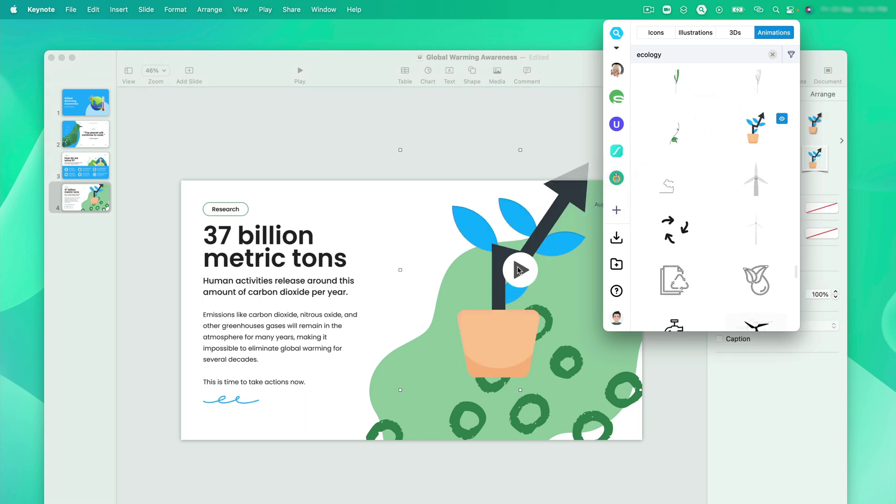
left_click(565, 128)
left_click_drag(561, 235, 552, 258)
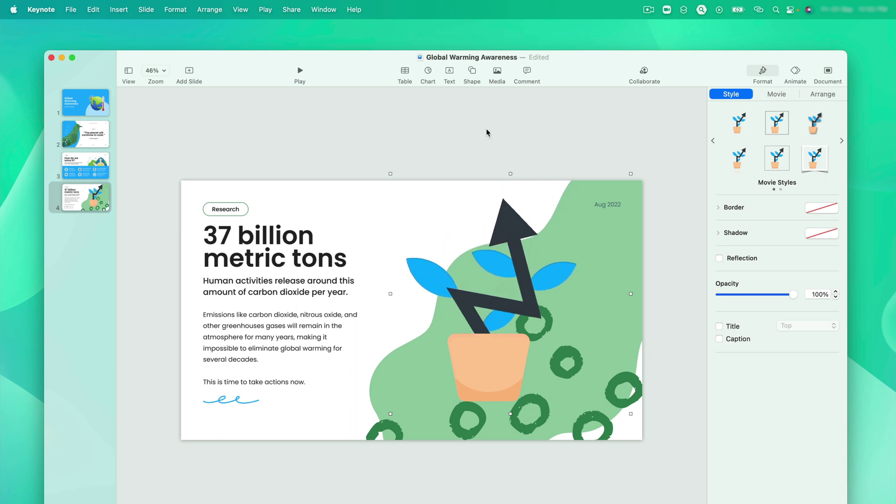
left_click_drag(629, 170, 562, 243)
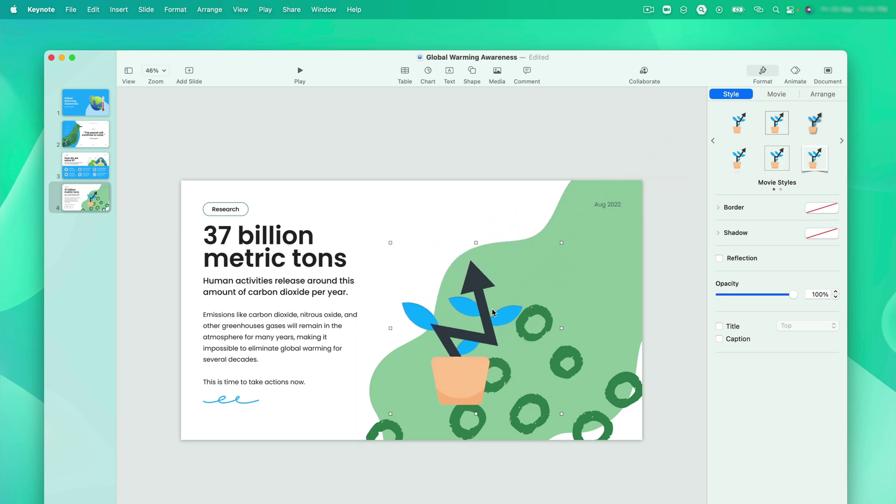
left_click_drag(516, 290, 516, 270)
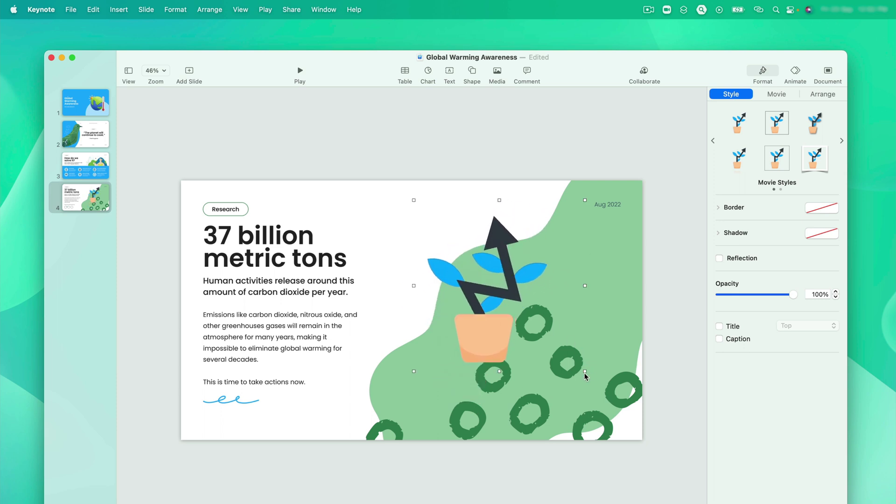
left_click_drag(585, 370, 614, 399)
left_click_drag(518, 359, 498, 360)
left_click(544, 152)
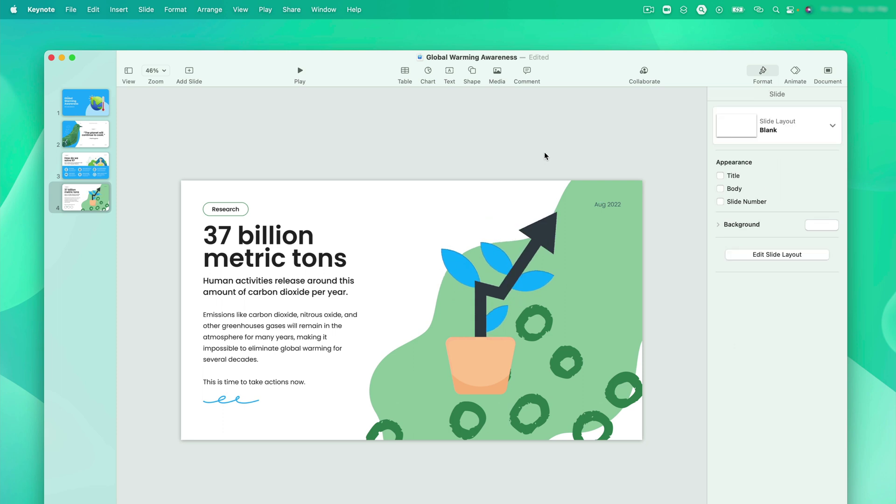